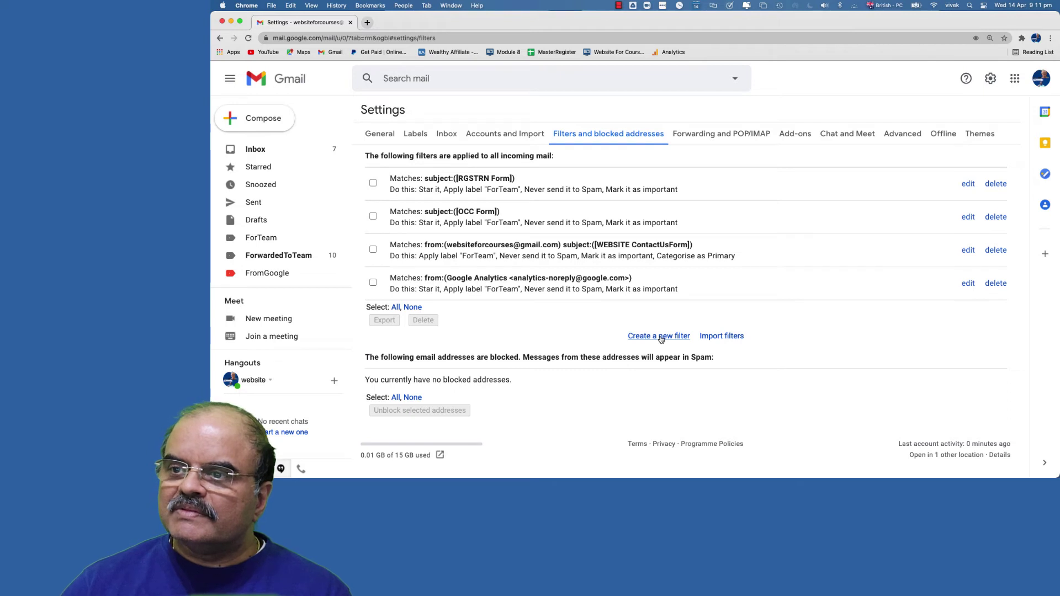
click(661, 337)
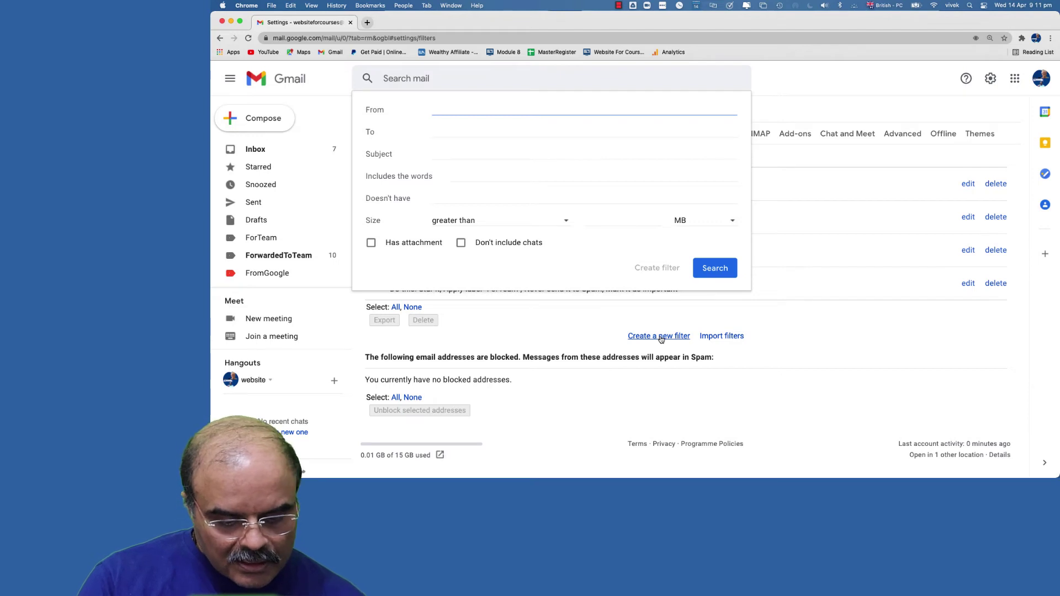
text(*)
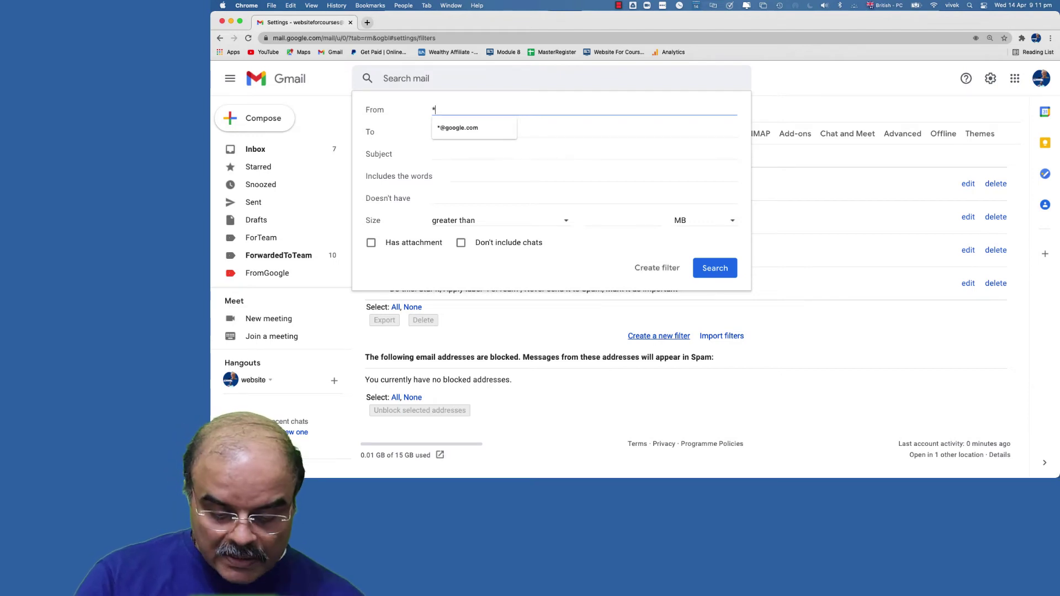
text(@)
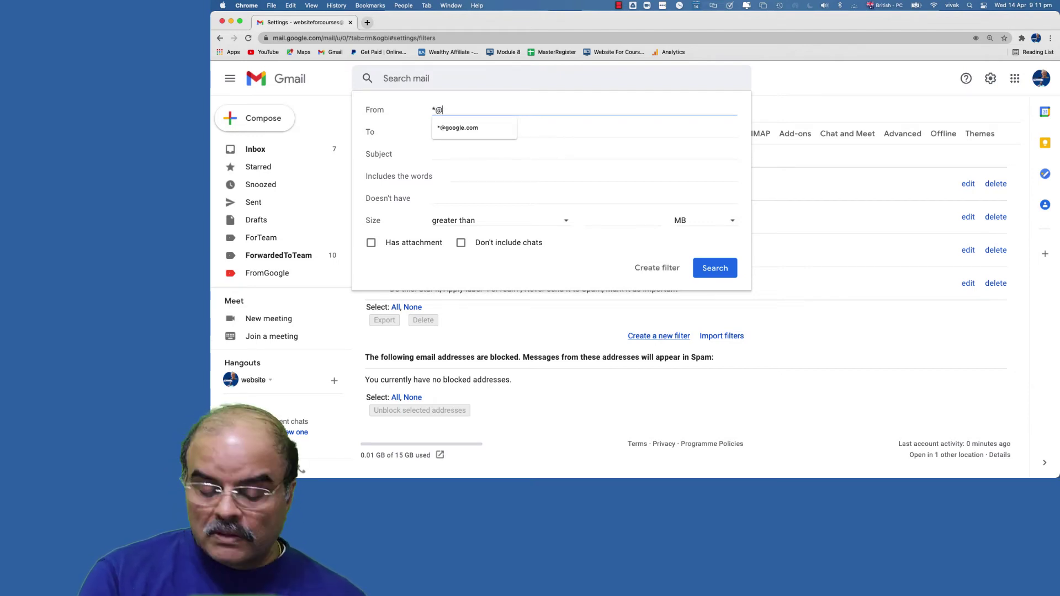
text(goo)
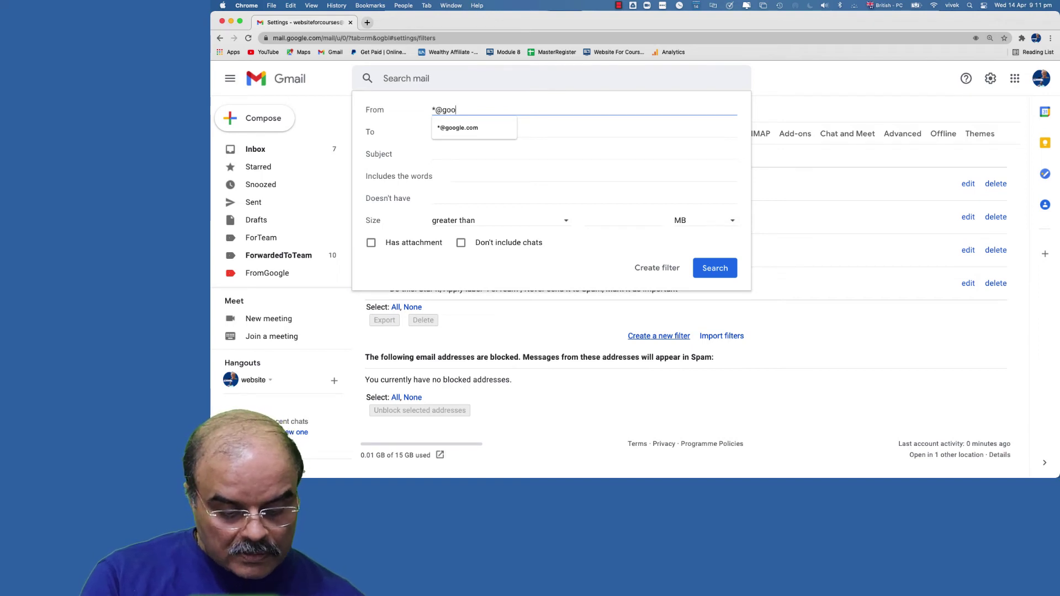
text(gle.com)
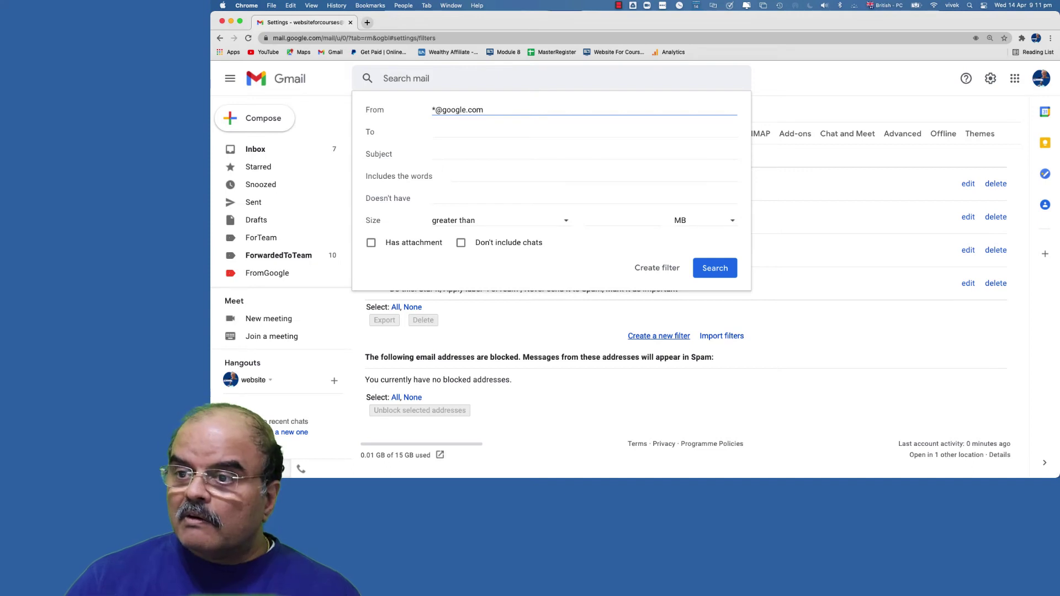
Examine the remaining filter criteria: recipient, subject, included words, and the size comparison and unit options
click(467, 134)
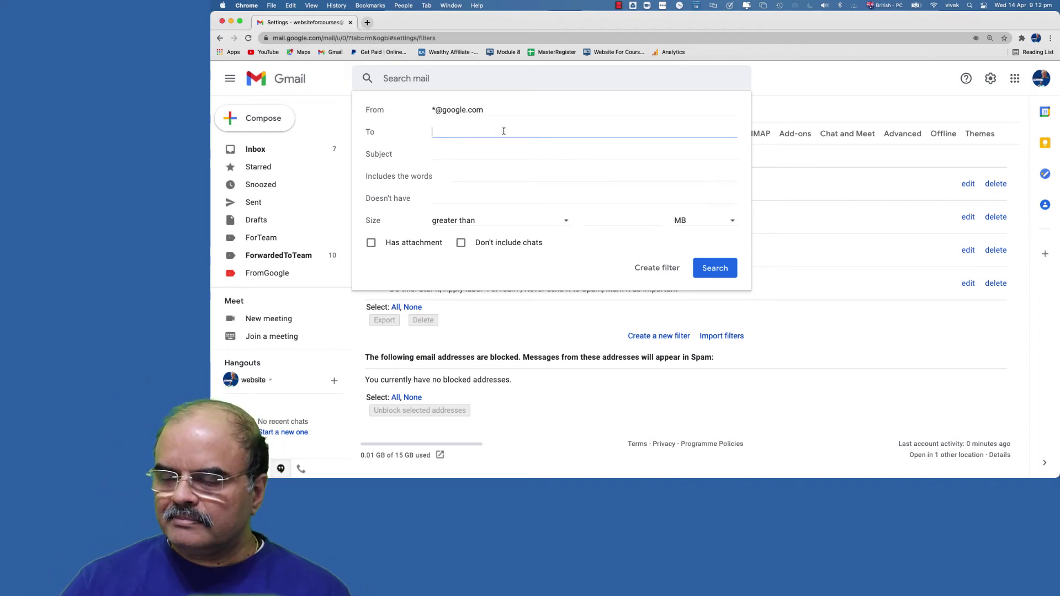
click(433, 154)
click(433, 154)
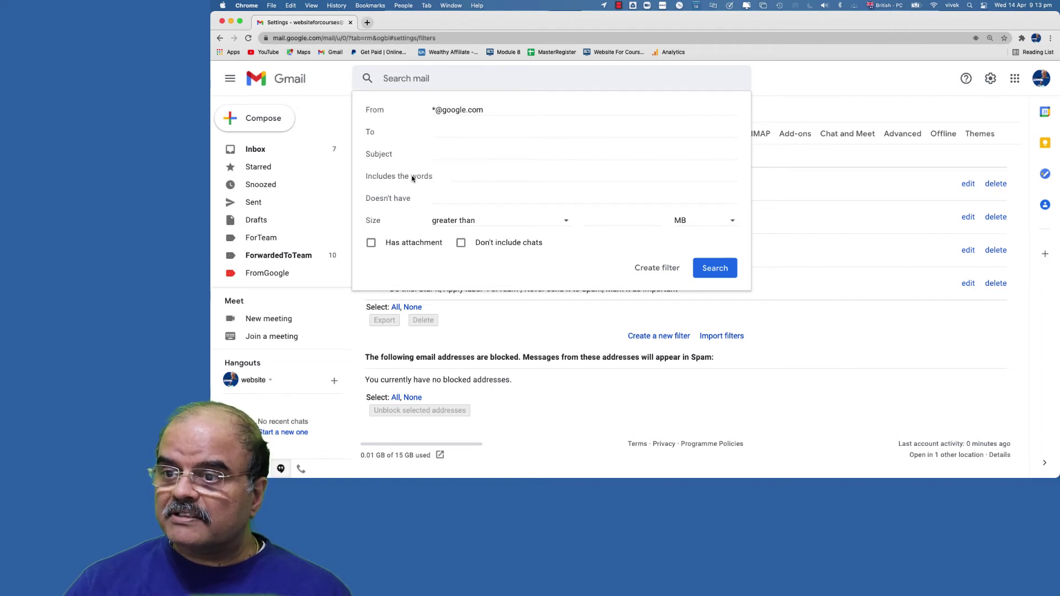
click(464, 175)
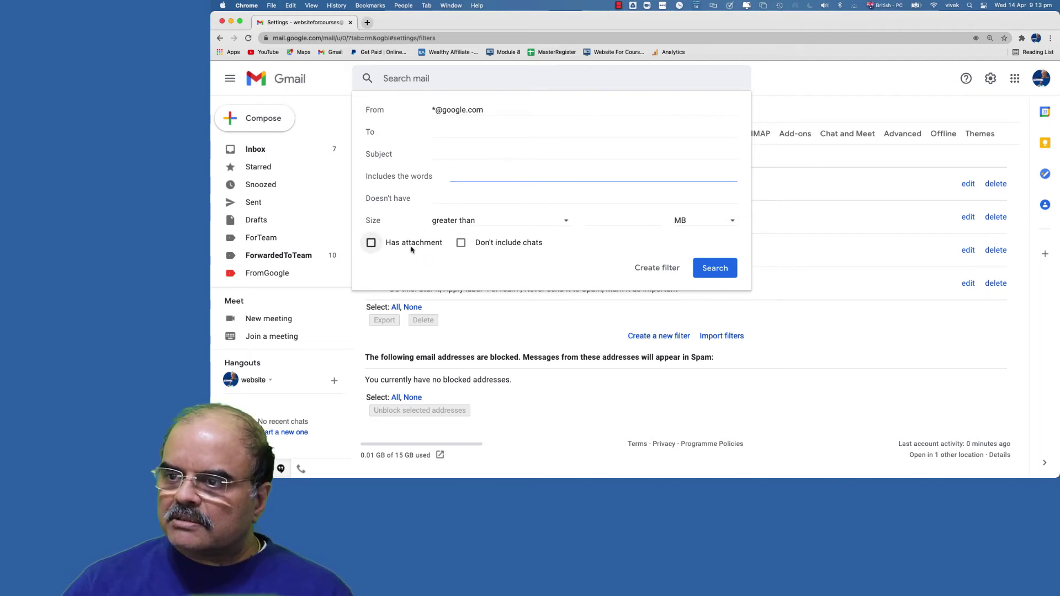
click(568, 223)
click(567, 223)
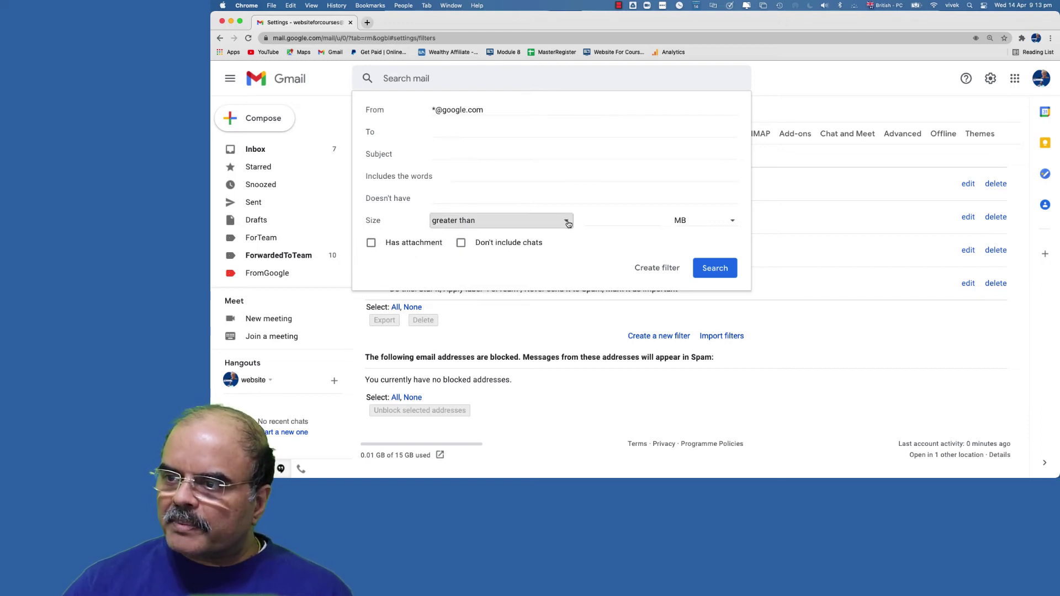
click(734, 221)
click(734, 223)
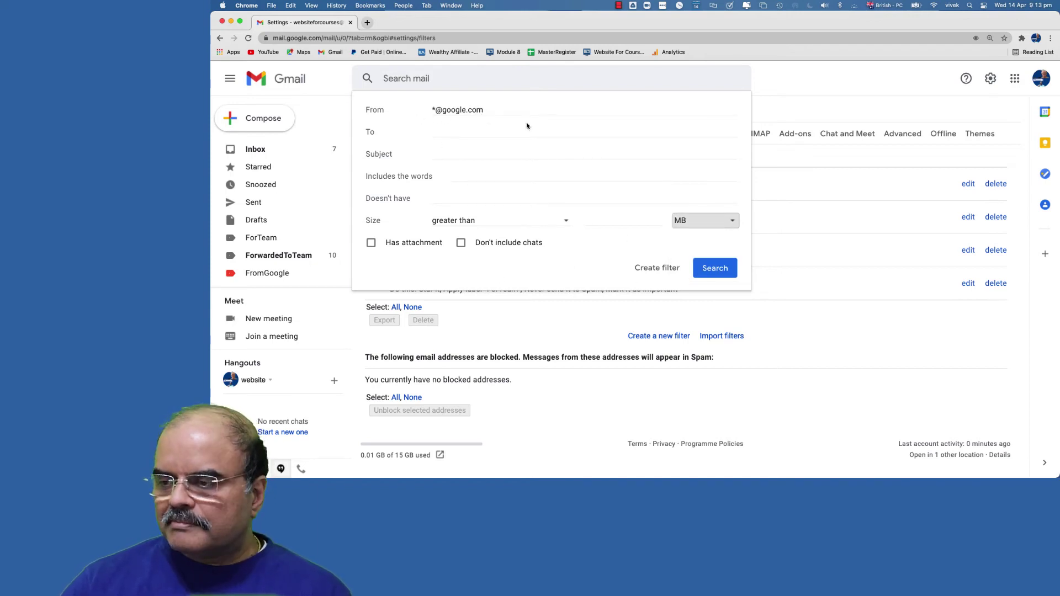
Proceed to the filter's actions and set it to star matching messages and apply the FromGoogle label
click(656, 269)
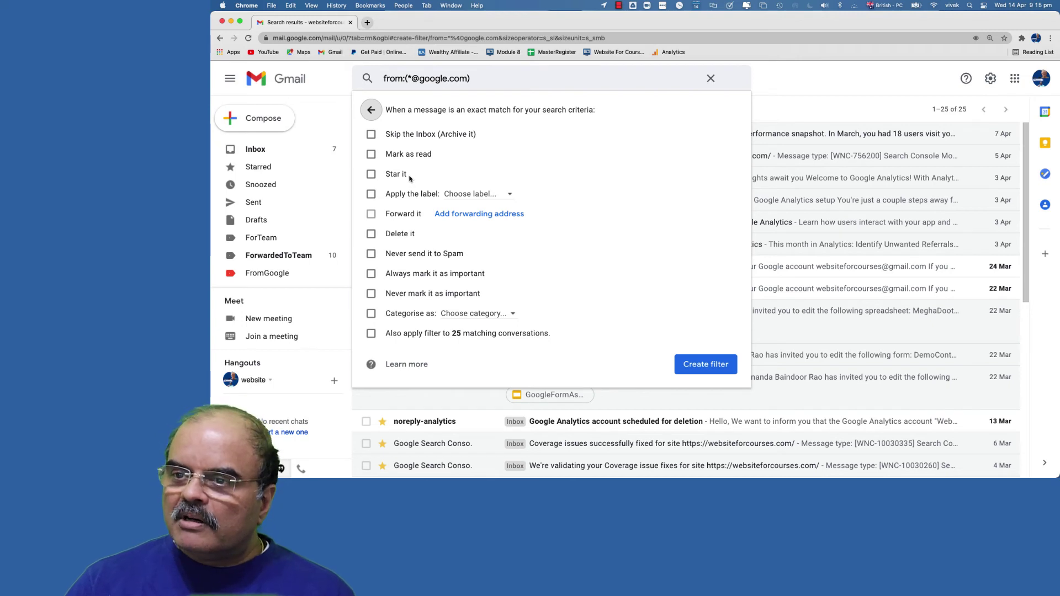
click(370, 175)
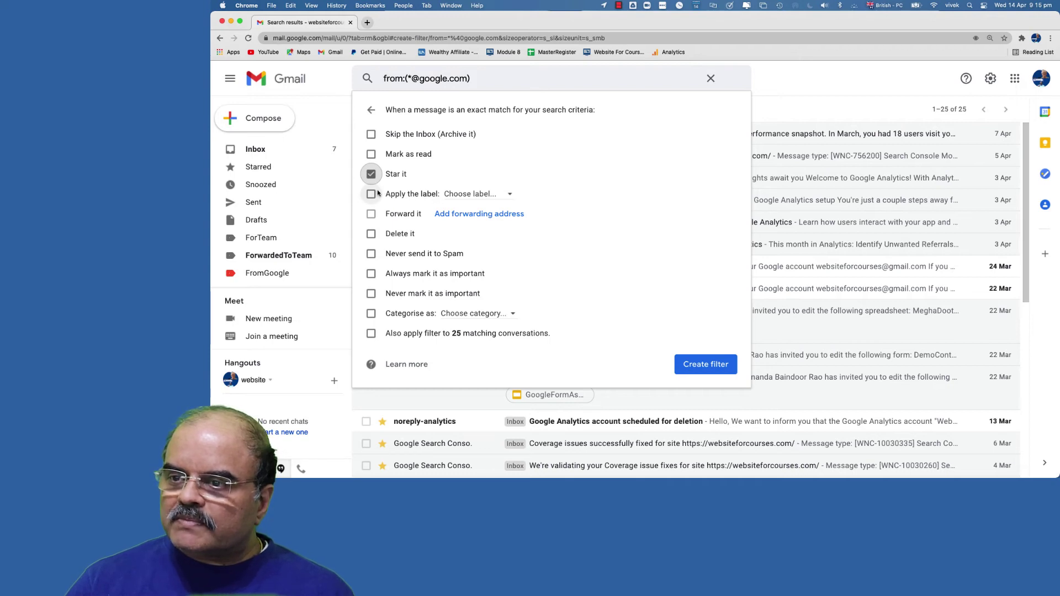
click(371, 194)
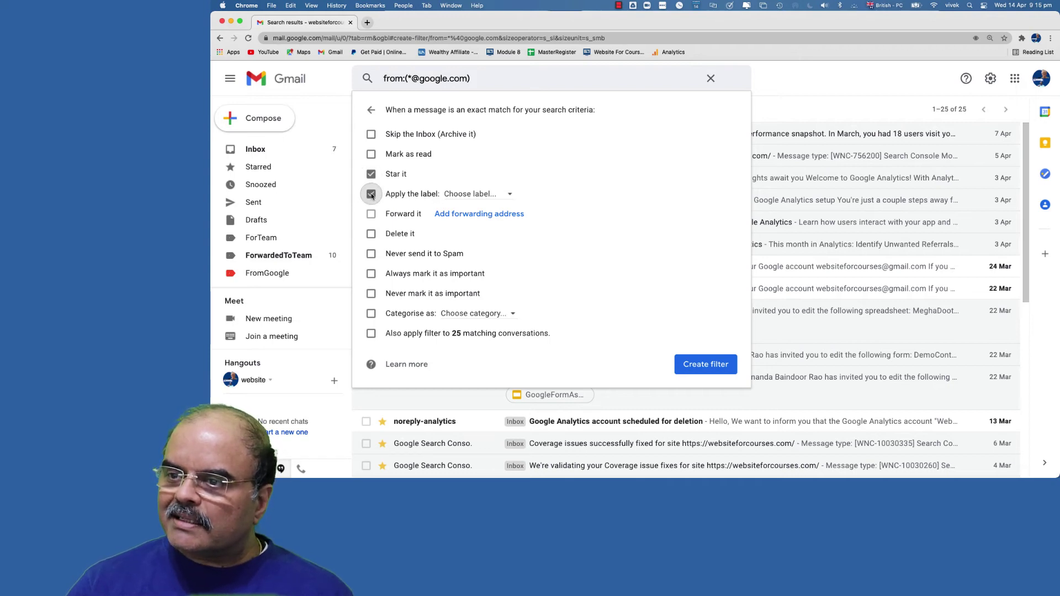
click(503, 197)
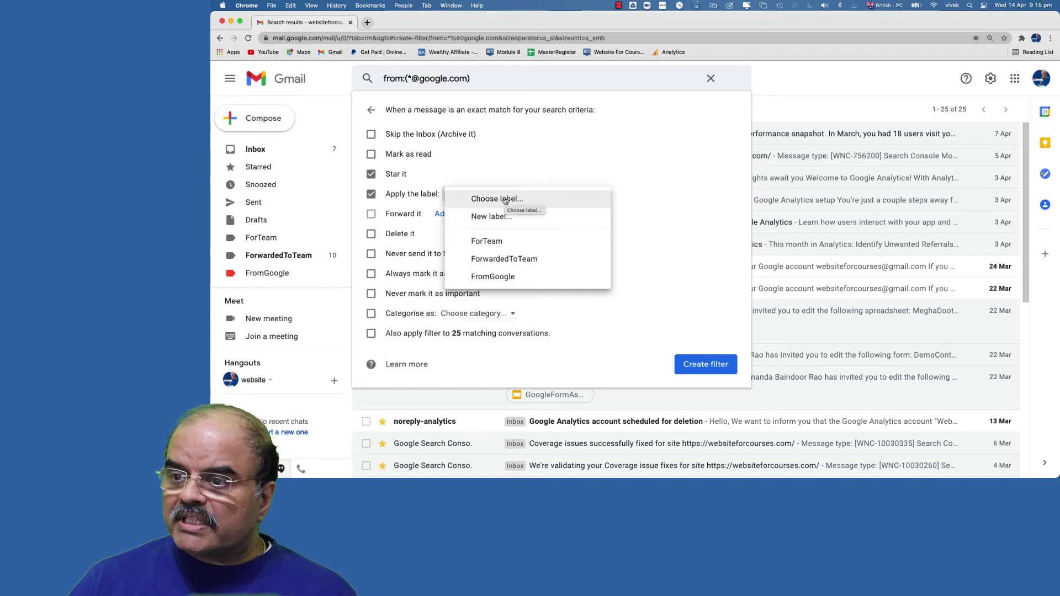
click(497, 278)
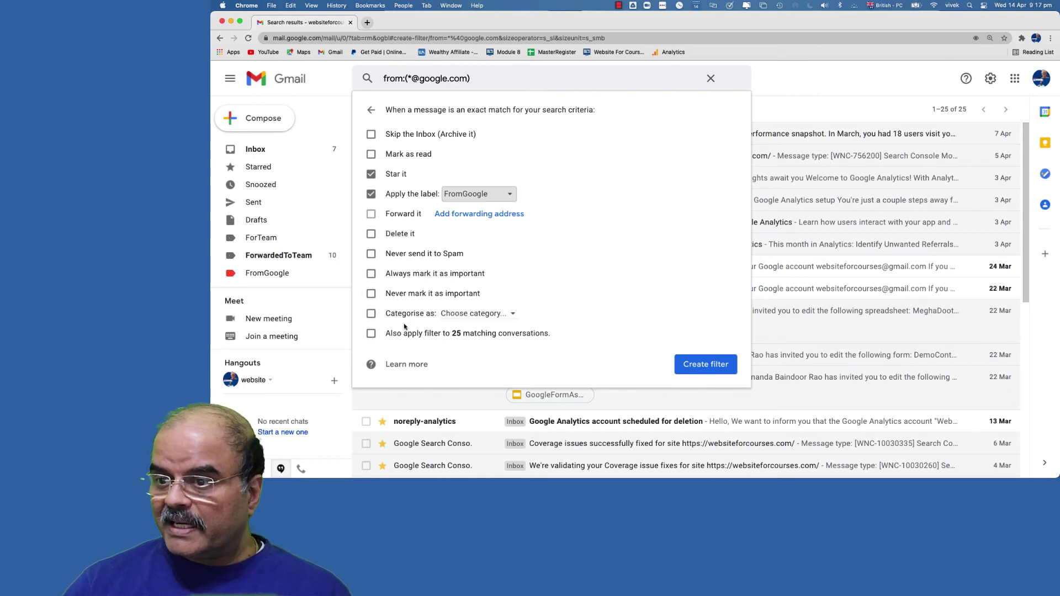
Also apply the filter to the existing matching conversations, leave the category unset, and create the filter
click(510, 314)
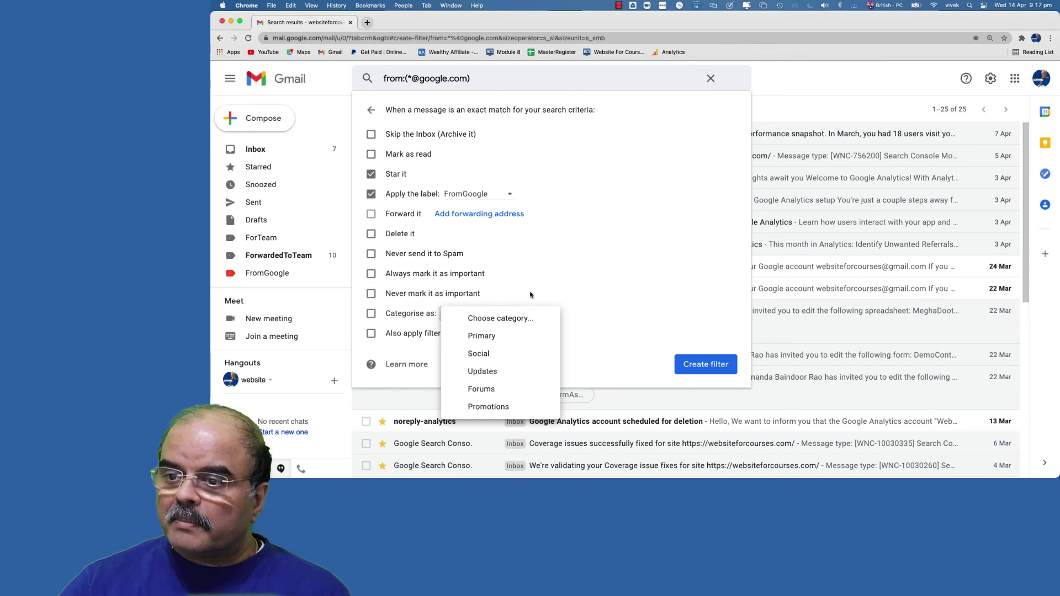
click(530, 294)
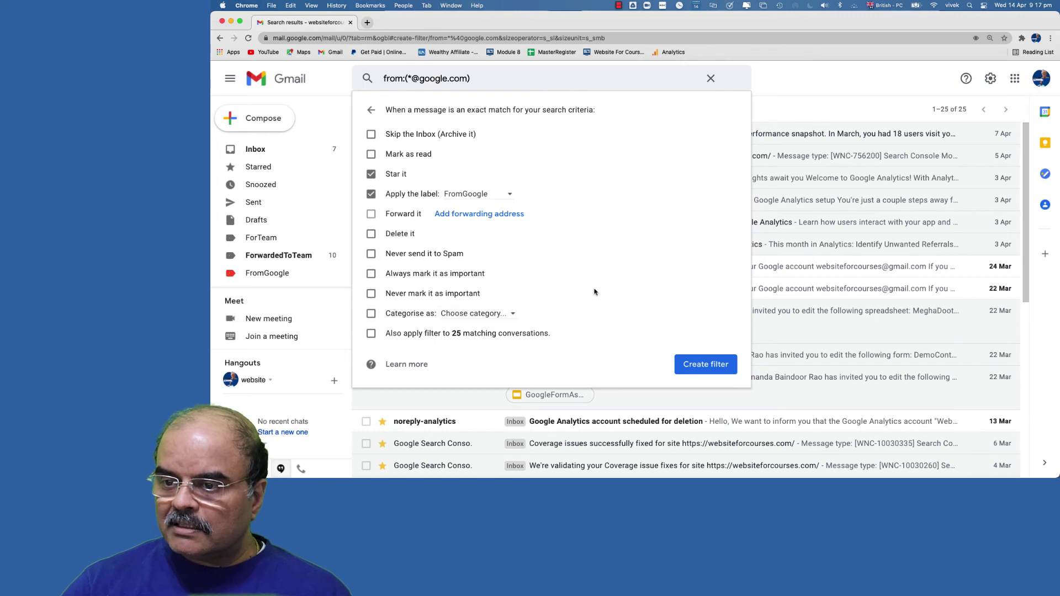
click(371, 334)
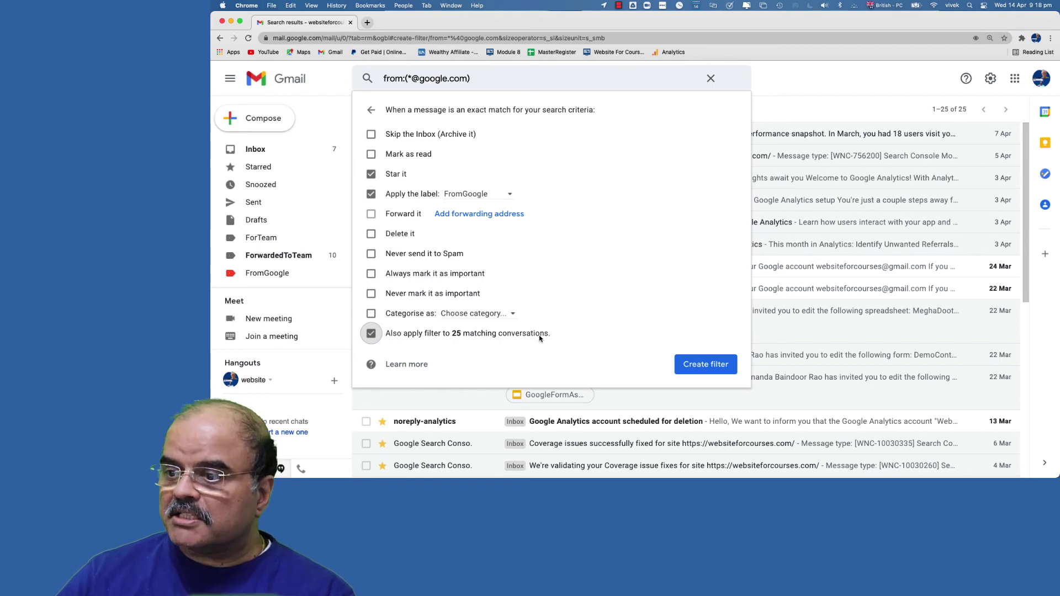
click(716, 366)
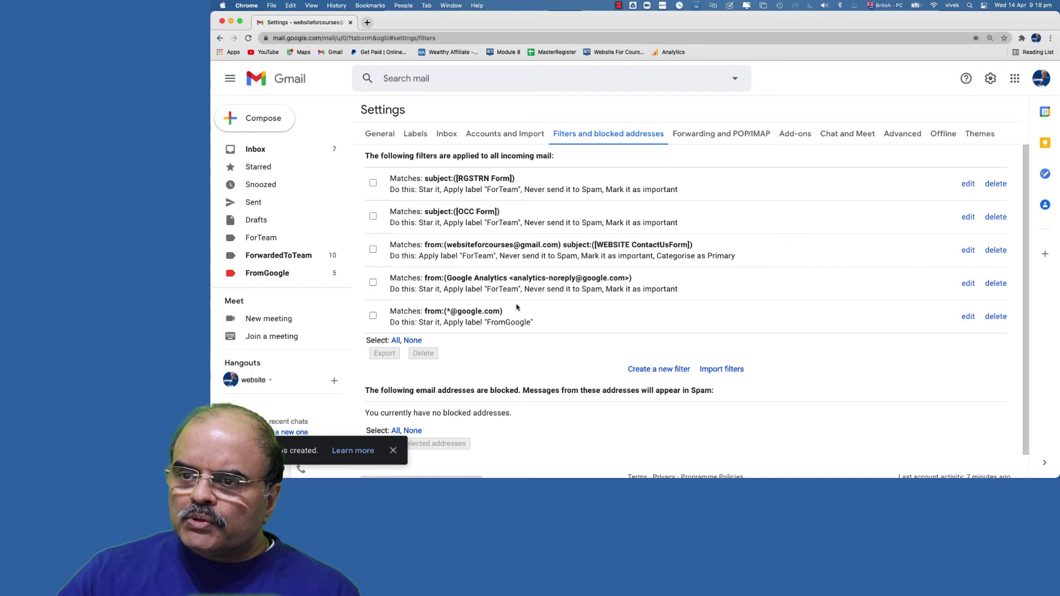
Look through the inbox to check which messages carry the FromGoogle label
click(269, 154)
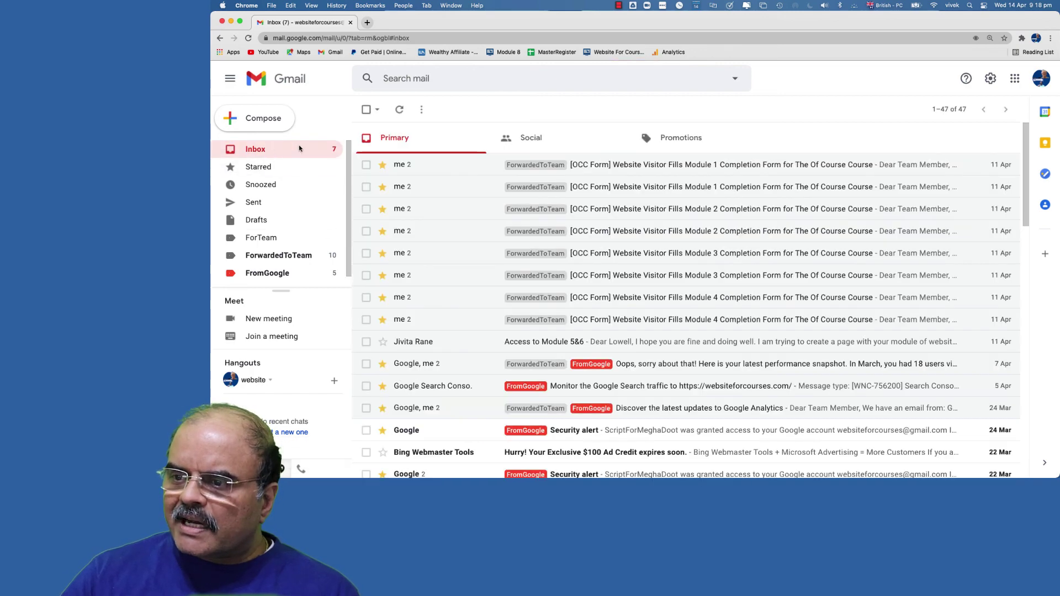
scroll(678, 343, down, 2)
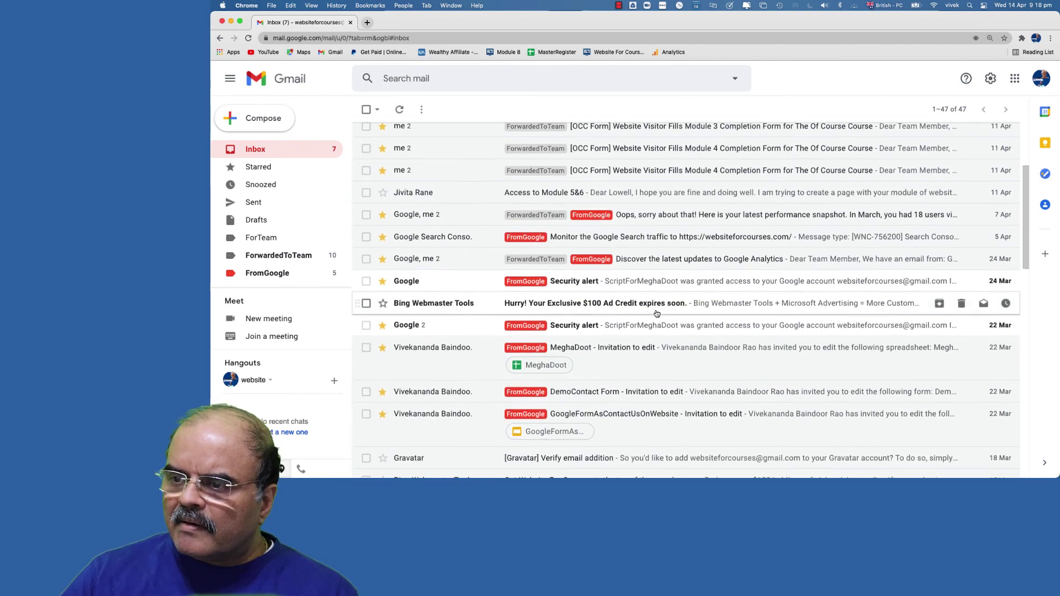
scroll(655, 314, down, 1)
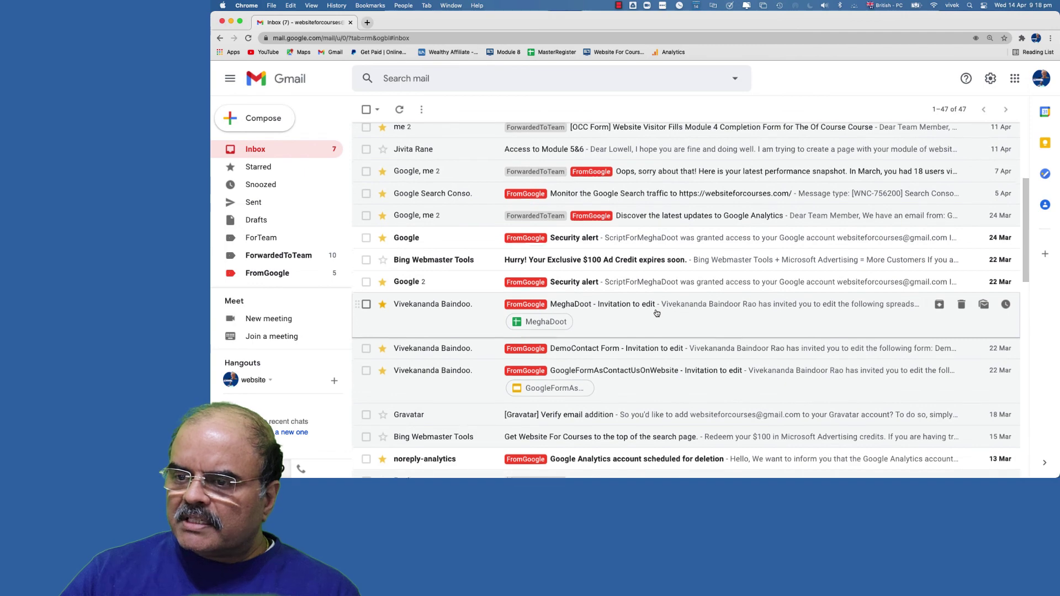
scroll(657, 314, down, 3)
scroll(557, 348, down, 1)
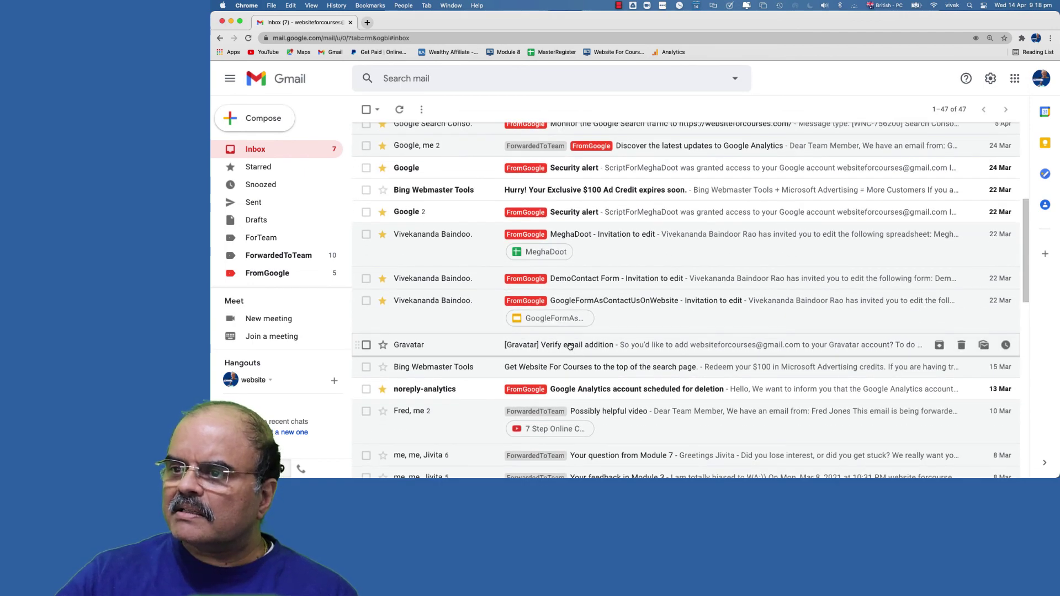
Try starting a filter from the Gravatar "Verify email addition" message, dismiss it and return to the inbox
click(568, 348)
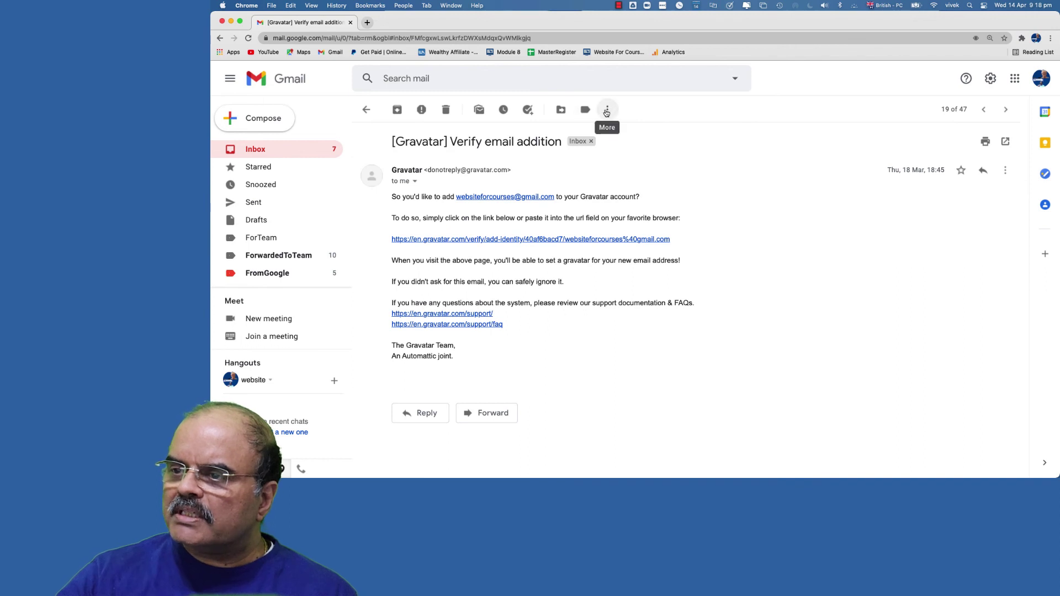
click(608, 110)
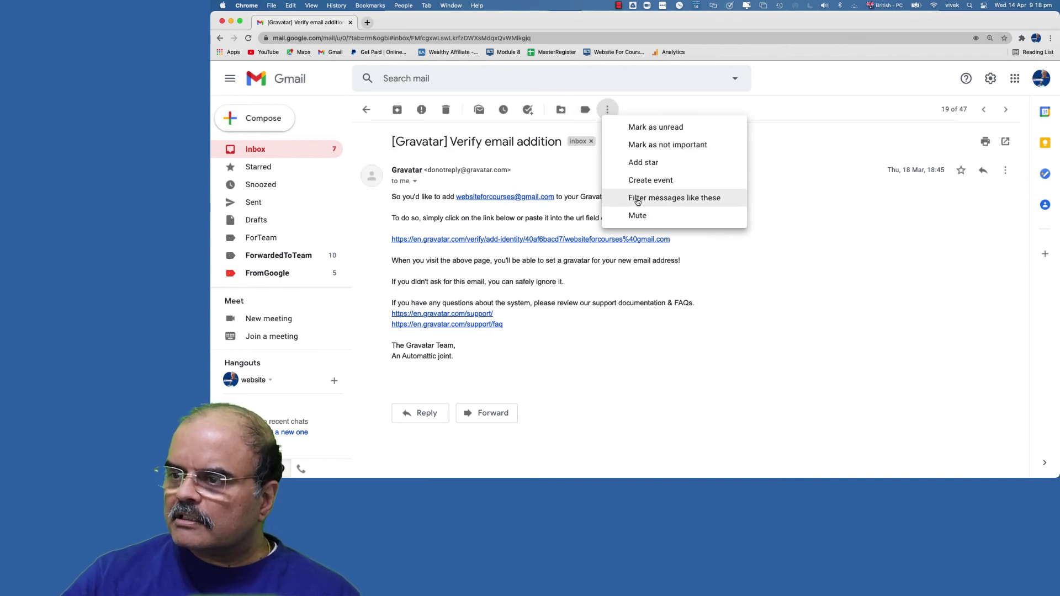
click(714, 200)
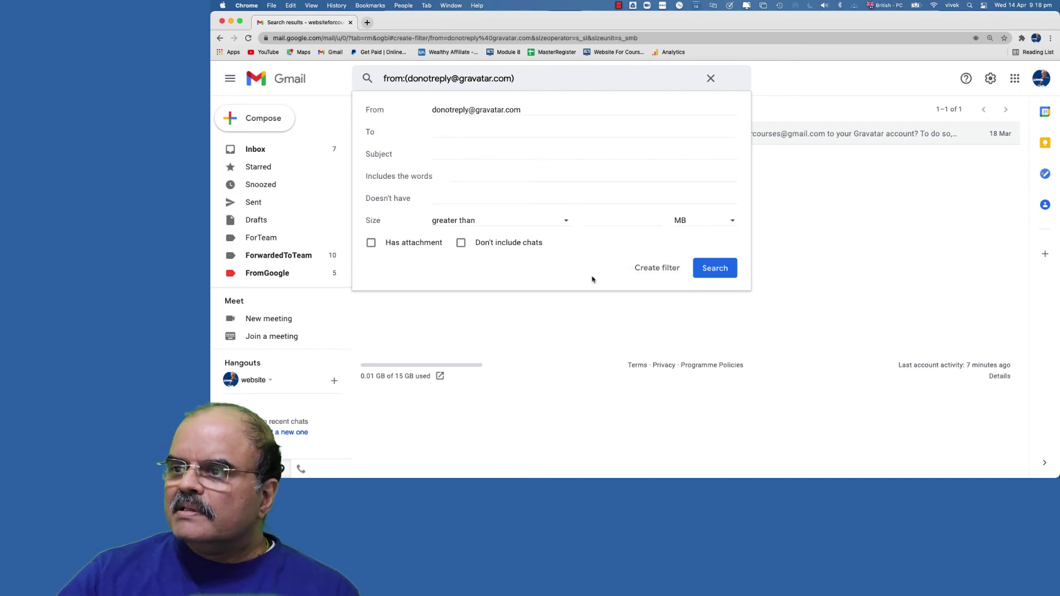
click(712, 77)
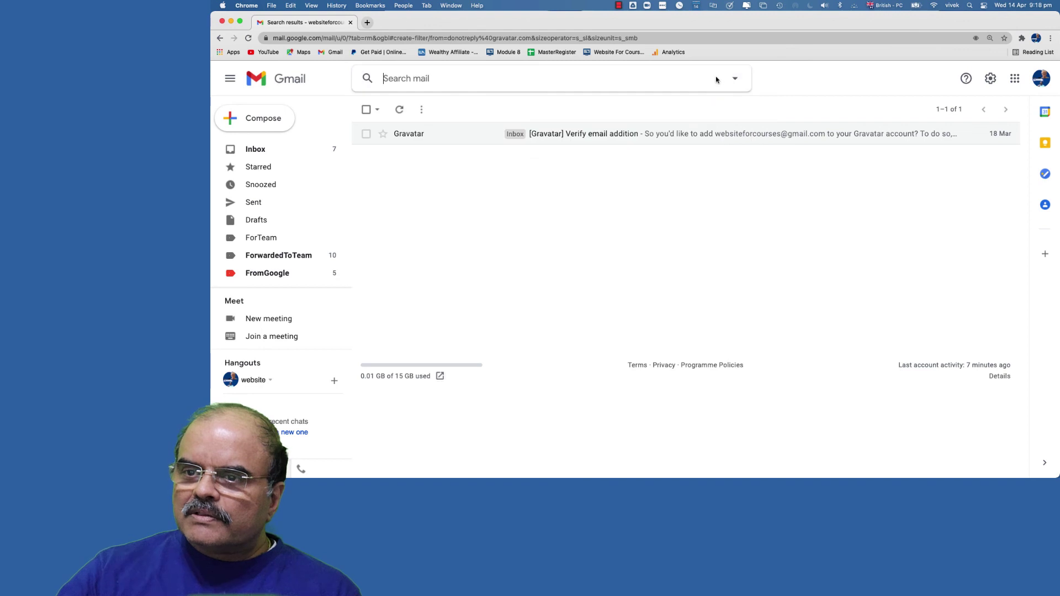
click(268, 151)
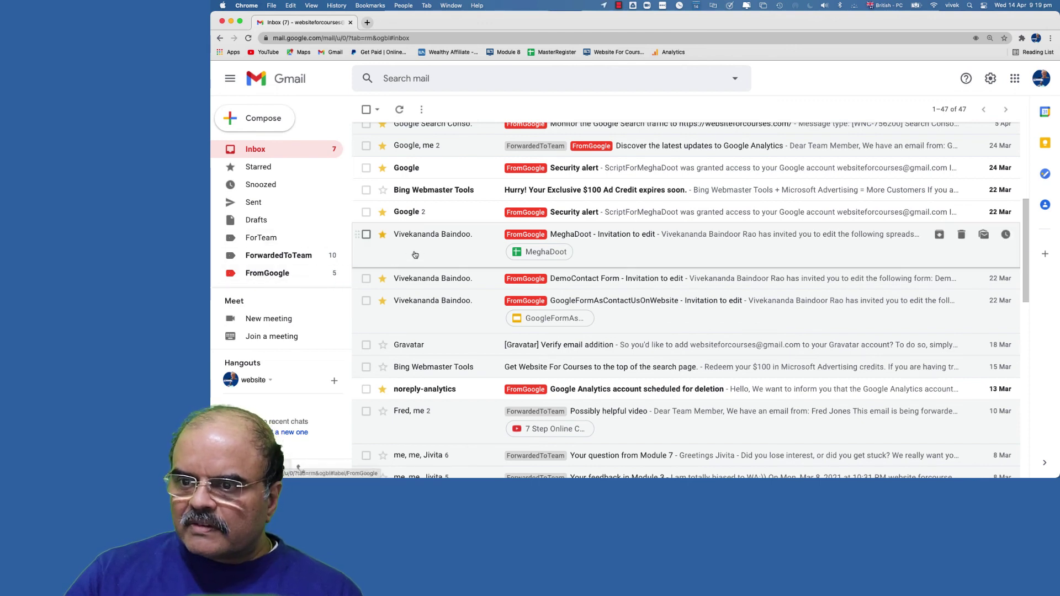
View the messages under the FromGoogle label, open the newest one and return to the list
click(266, 275)
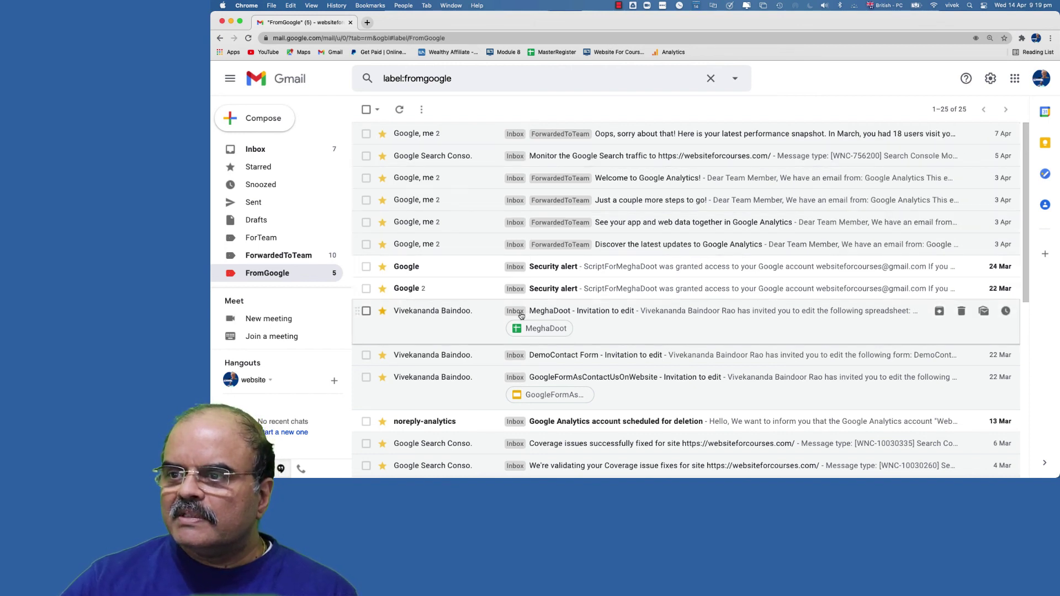
click(518, 136)
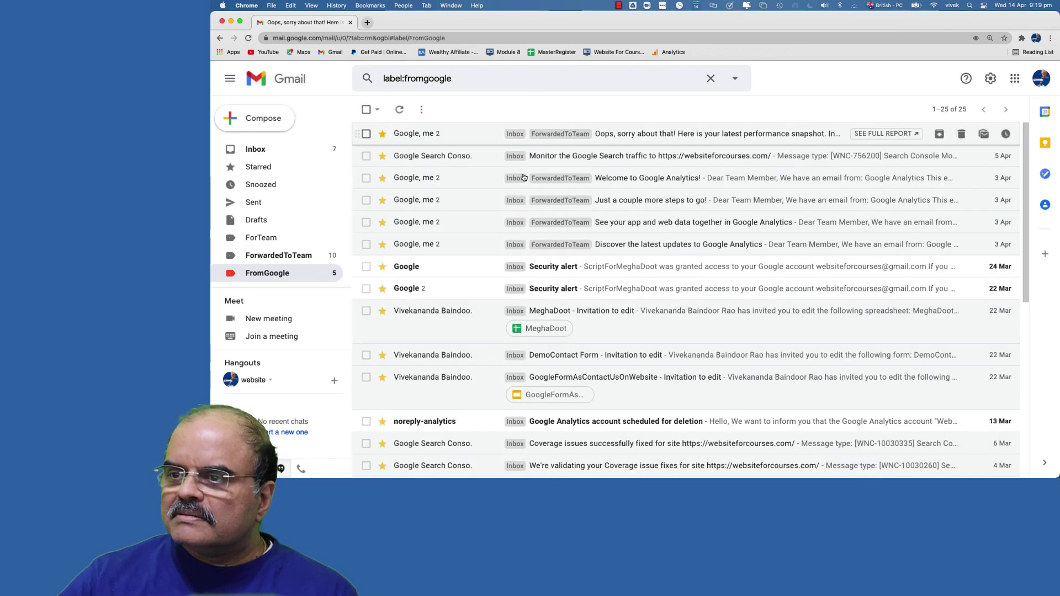
click(366, 110)
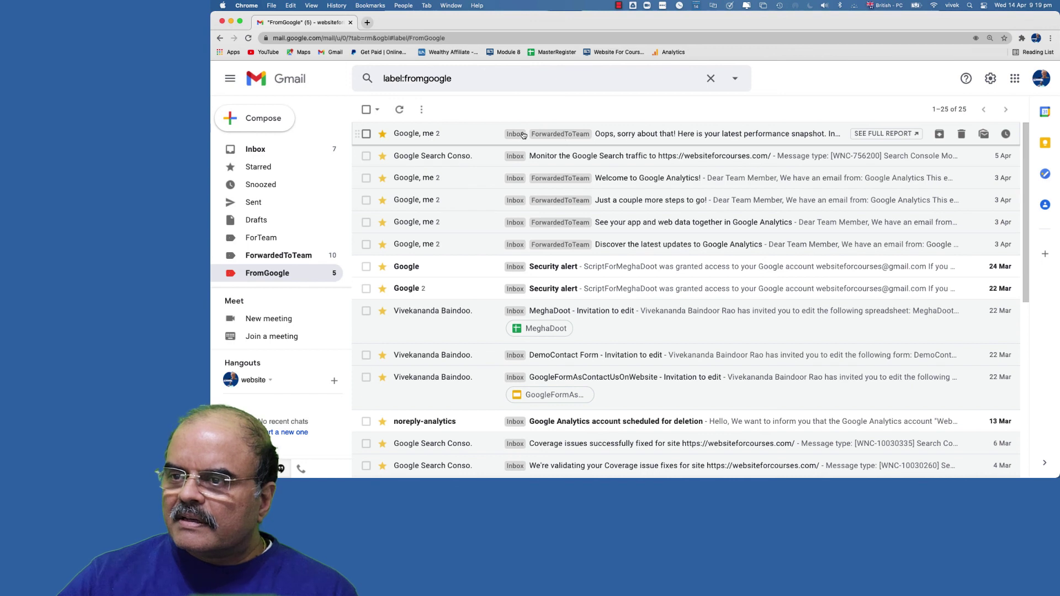